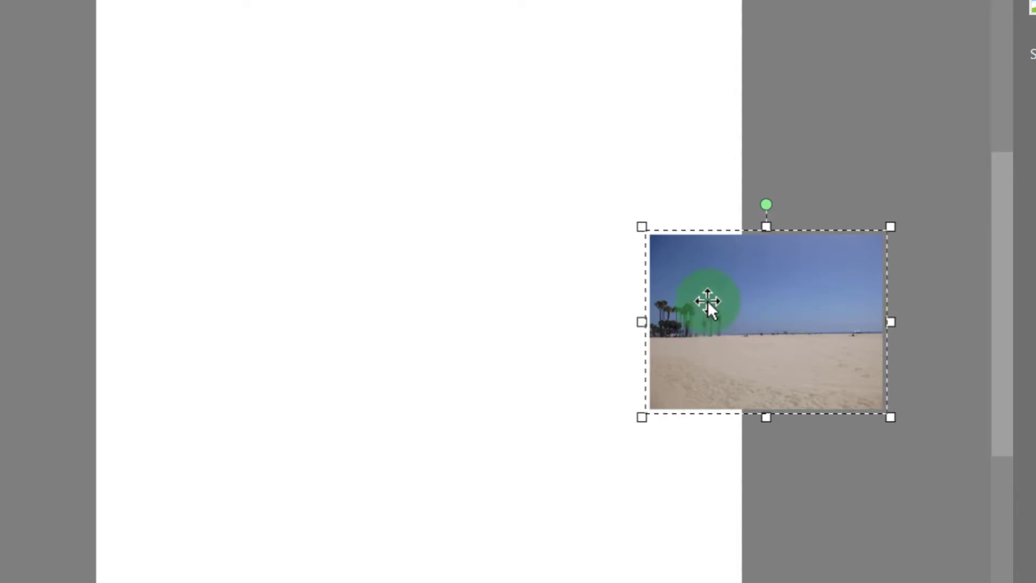
Step: Move the beach photo down and further past the page edge, and preview the spread as two bound pages
left_click_drag(708, 300, 811, 432)
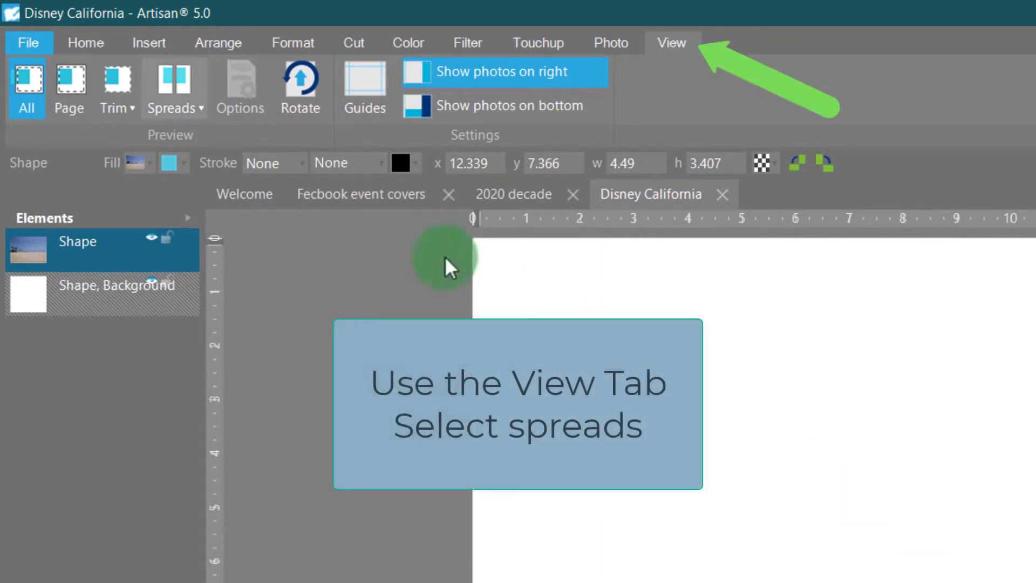
left_click(168, 93)
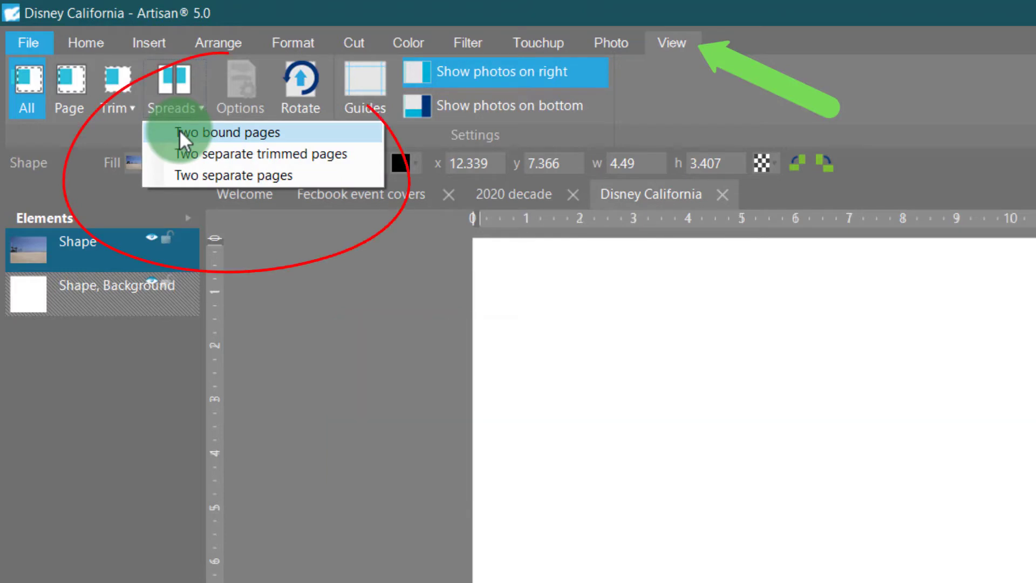
left_click(179, 132)
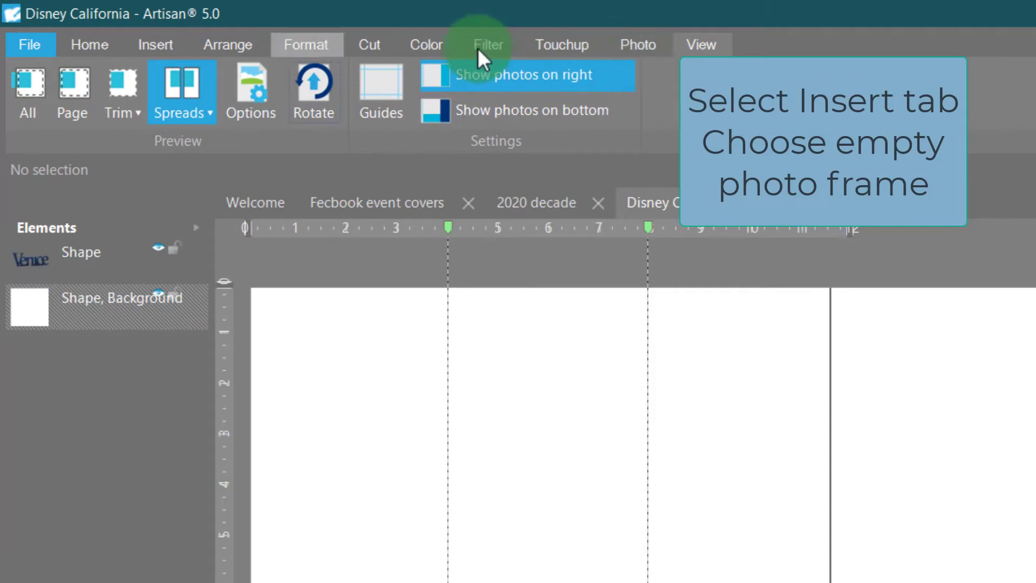
Step: Insert an empty photo frame and move it to the top of the left page, at about x 4.94, y 0.17
left_click(167, 44)
left_click(106, 86)
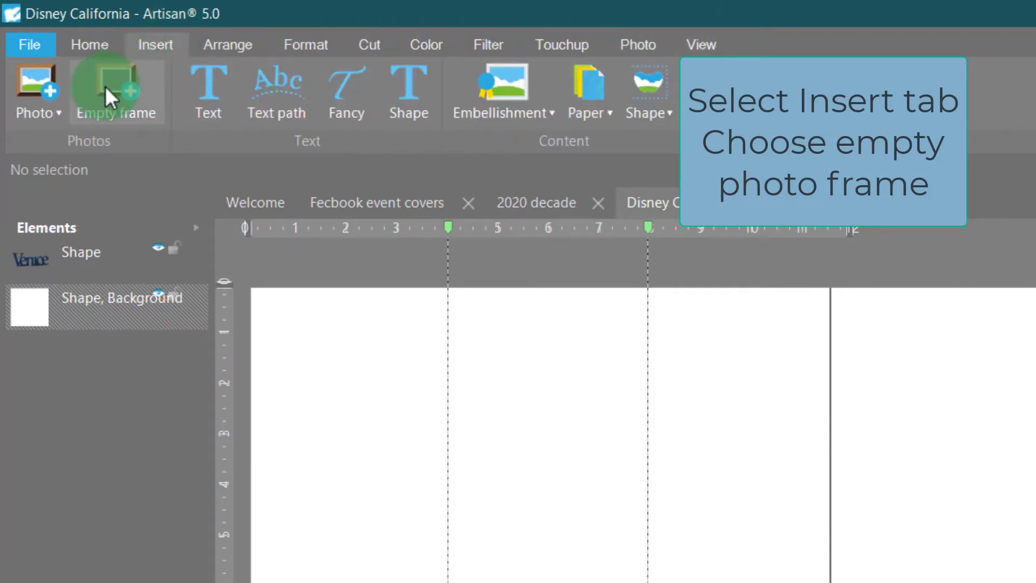
left_click(518, 578)
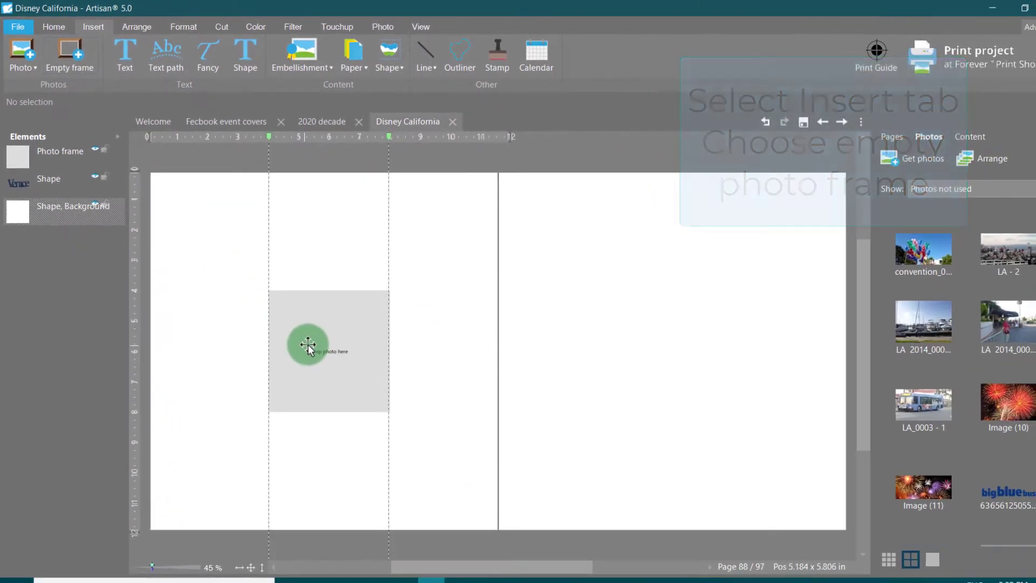
left_click_drag(308, 345, 337, 228)
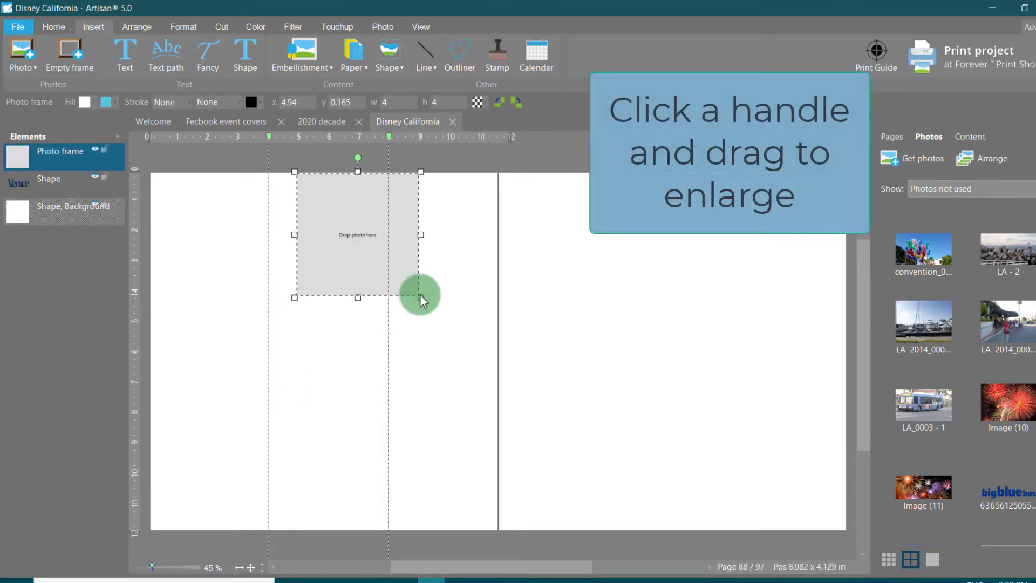
Step: Enlarge the empty frame proportionally to about 11.74 in square and shift it right to about x 5.64
left_click(421, 297)
left_click(358, 259)
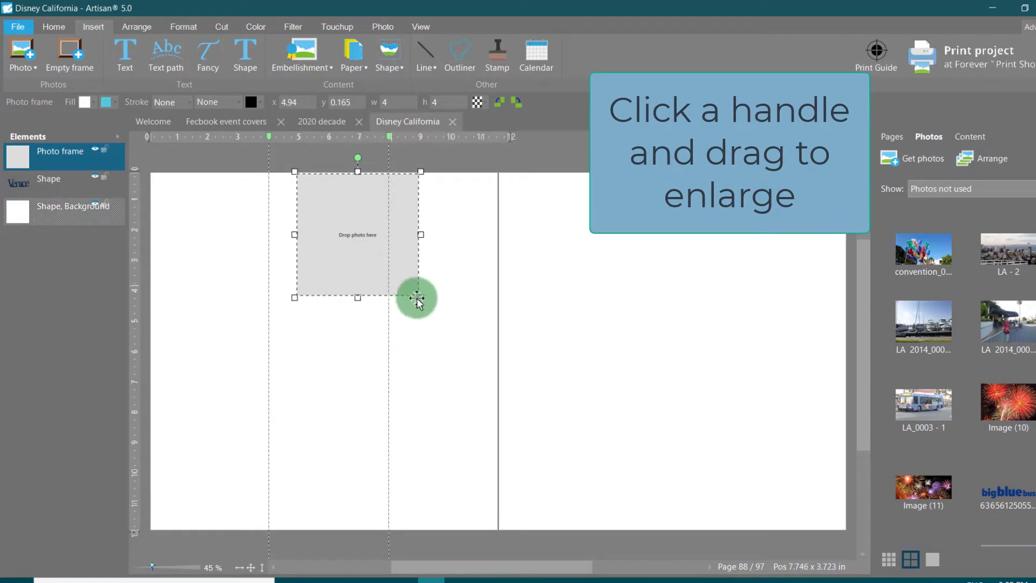
left_click_drag(419, 298, 580, 529)
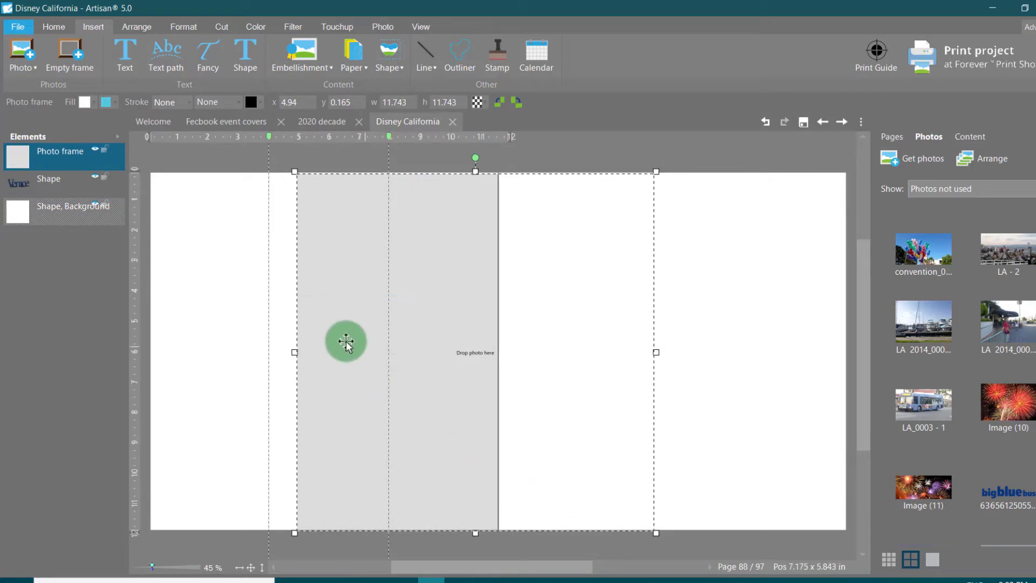
left_click_drag(344, 342, 365, 341)
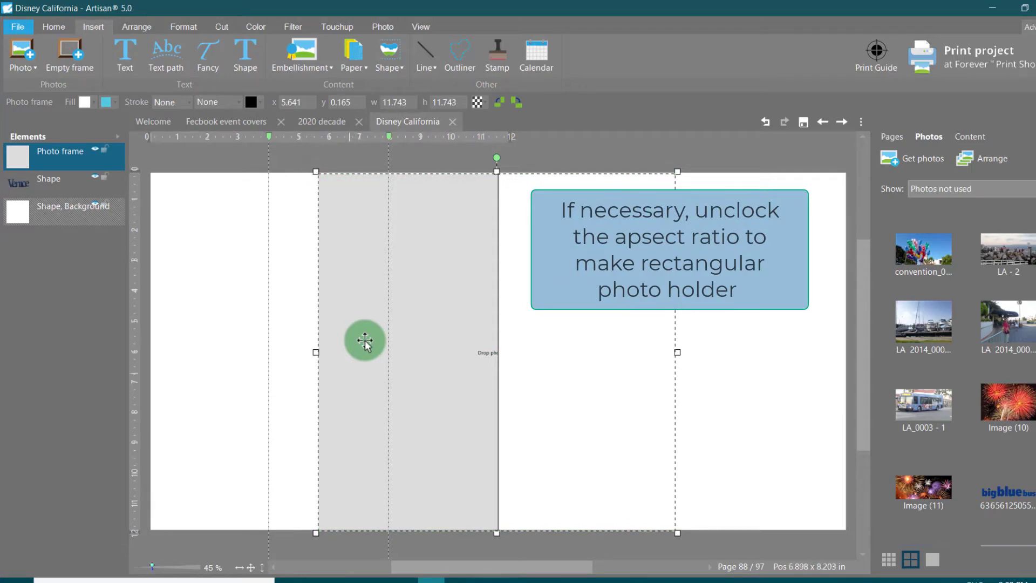
Step: Unlock the photo frame's aspect ratio and extend its left side to make it about 14.9 in wide
right_click(351, 323)
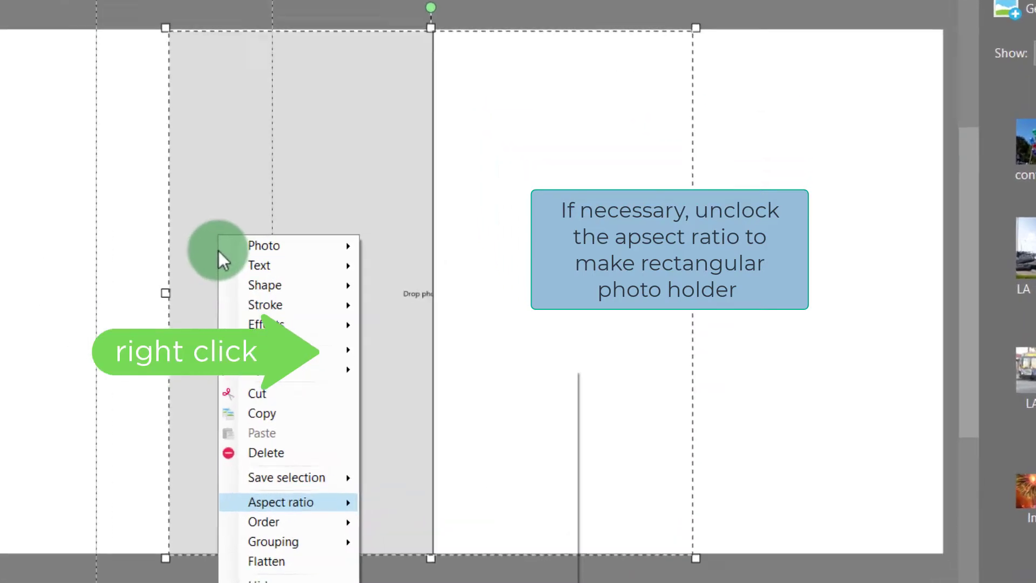
mouse_move(394, 494)
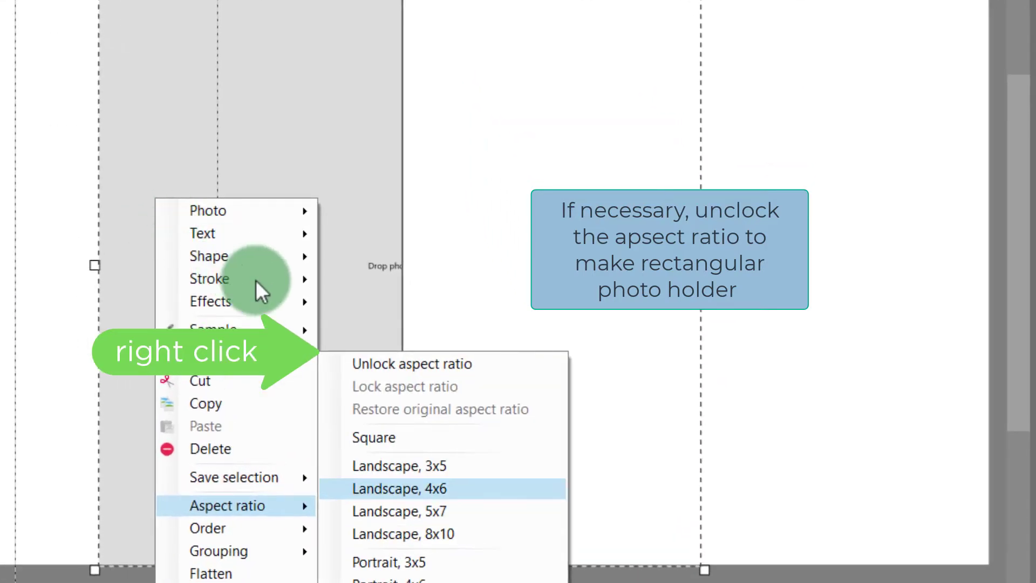
left_click(386, 364)
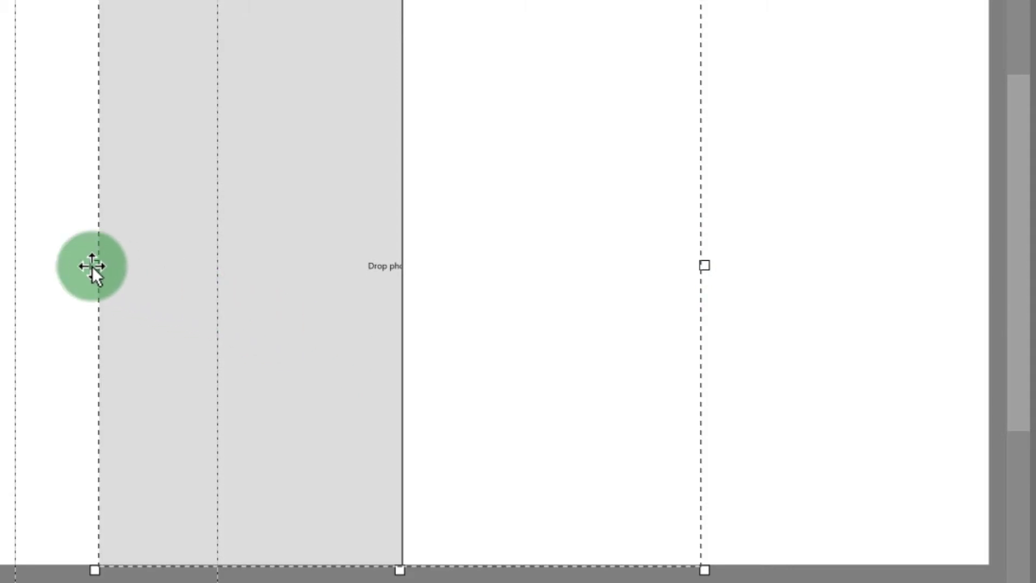
left_click_drag(92, 266, 0, 265)
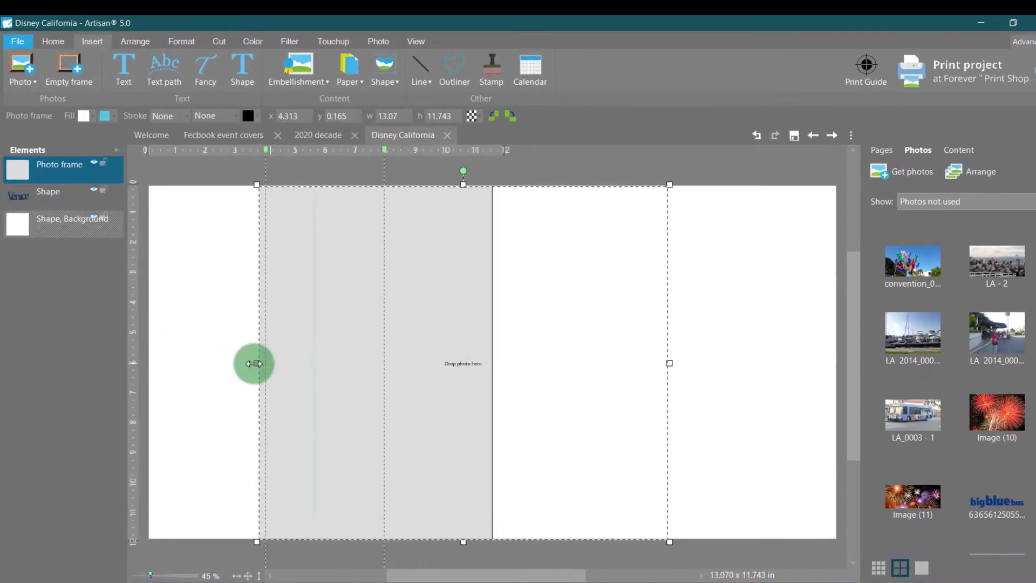
left_click_drag(253, 364, 217, 365)
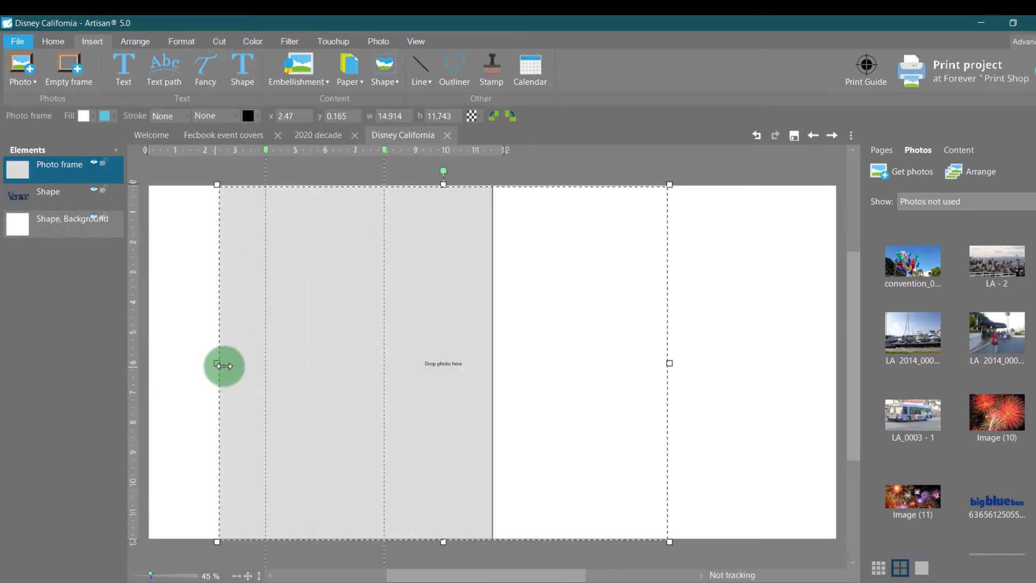
Step: Shift the photo frame right to the first vertical guide and set its position to exactly x 4, y 0
left_click_drag(280, 360, 326, 359)
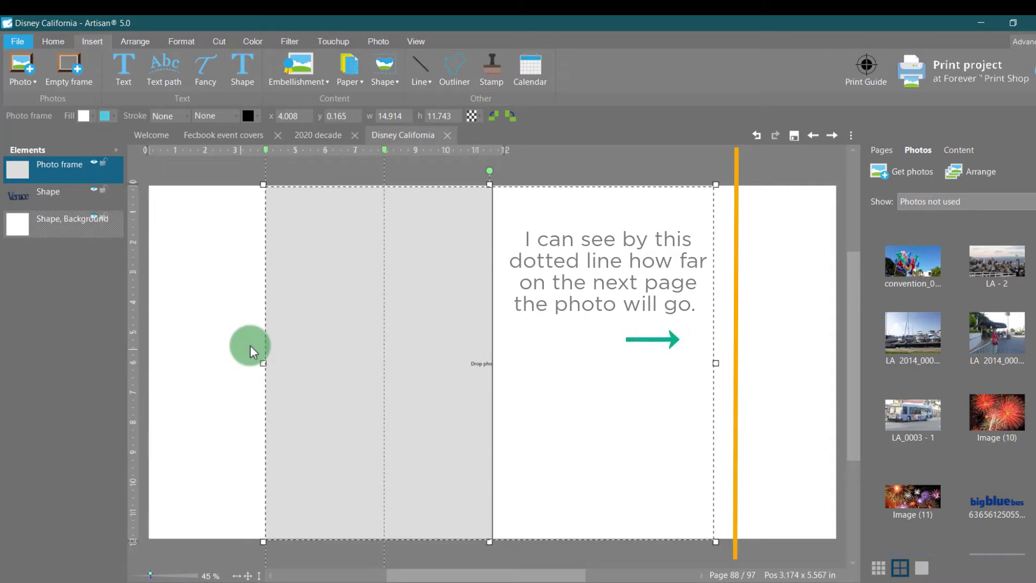
key("Up")
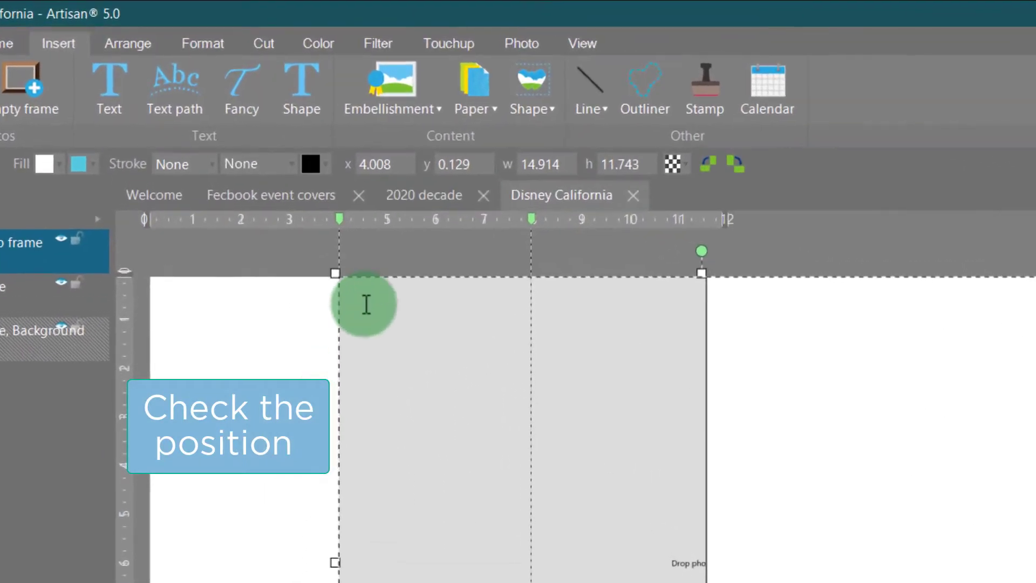
left_click(290, 116)
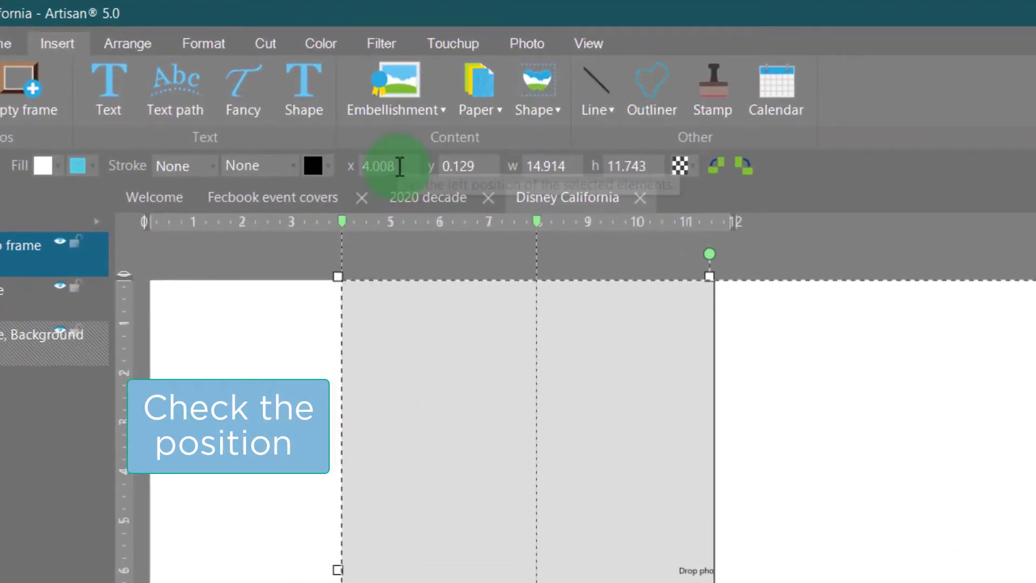
left_click_drag(383, 167, 348, 167)
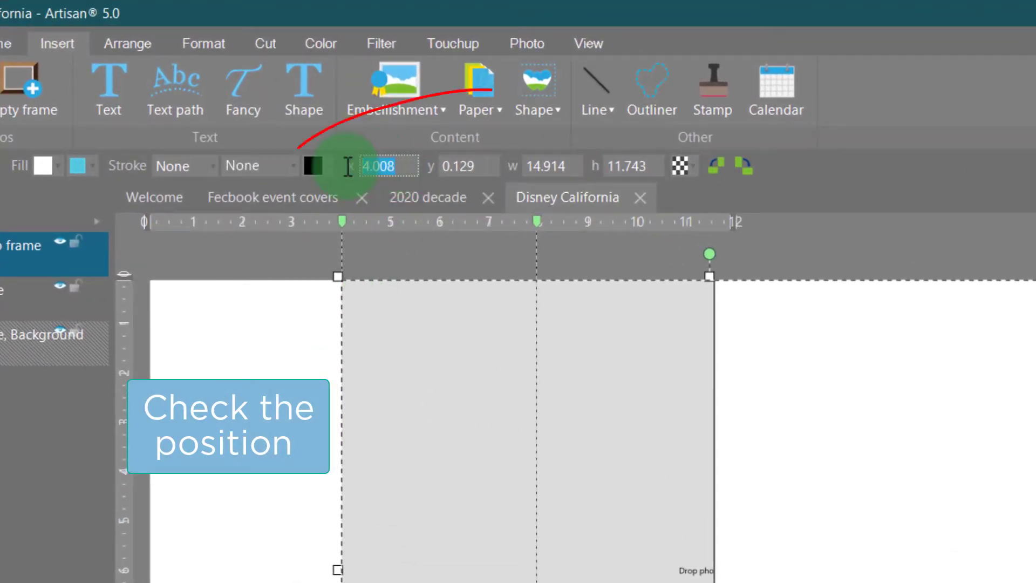
type("4")
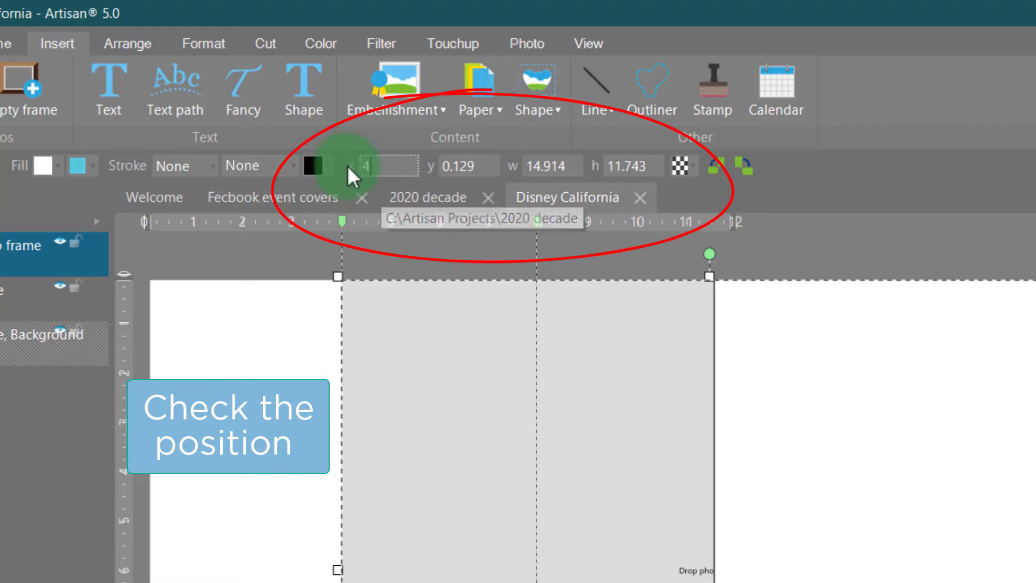
left_click(460, 166)
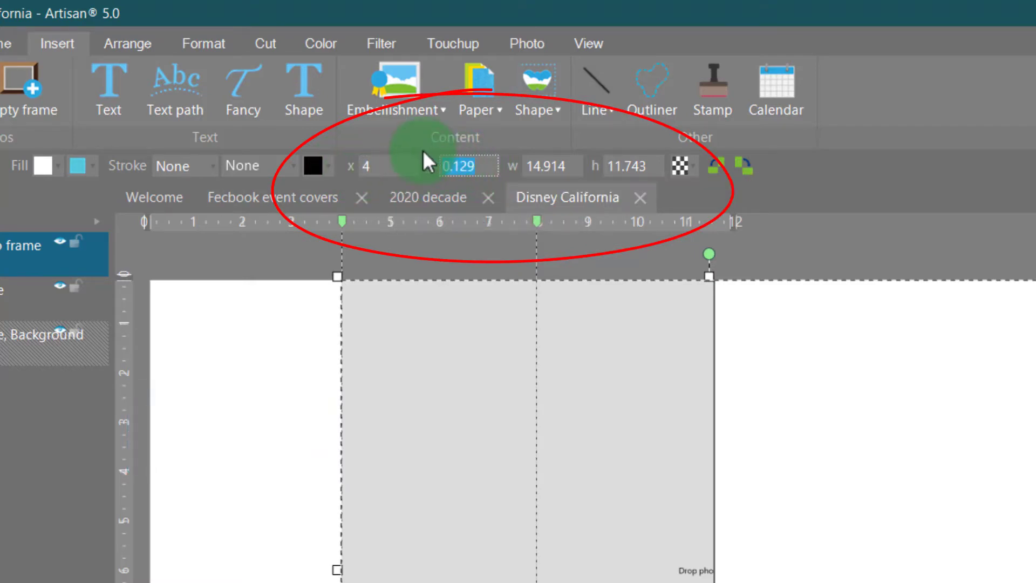
type("0")
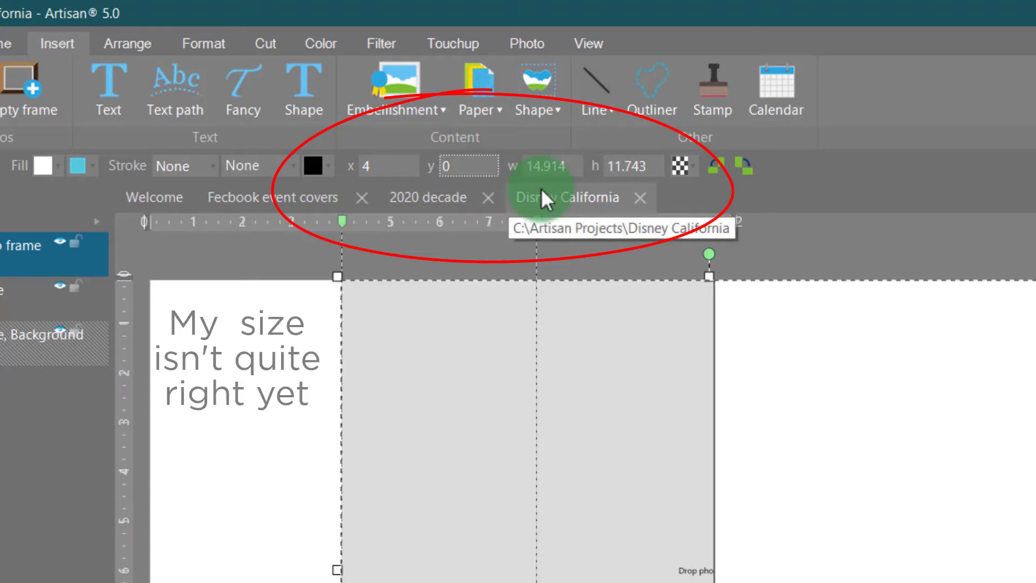
Step: Set the photo frame's width to 15 and its height to 12 so it spans the full page height
left_click_drag(1033, 540, 1033, 533)
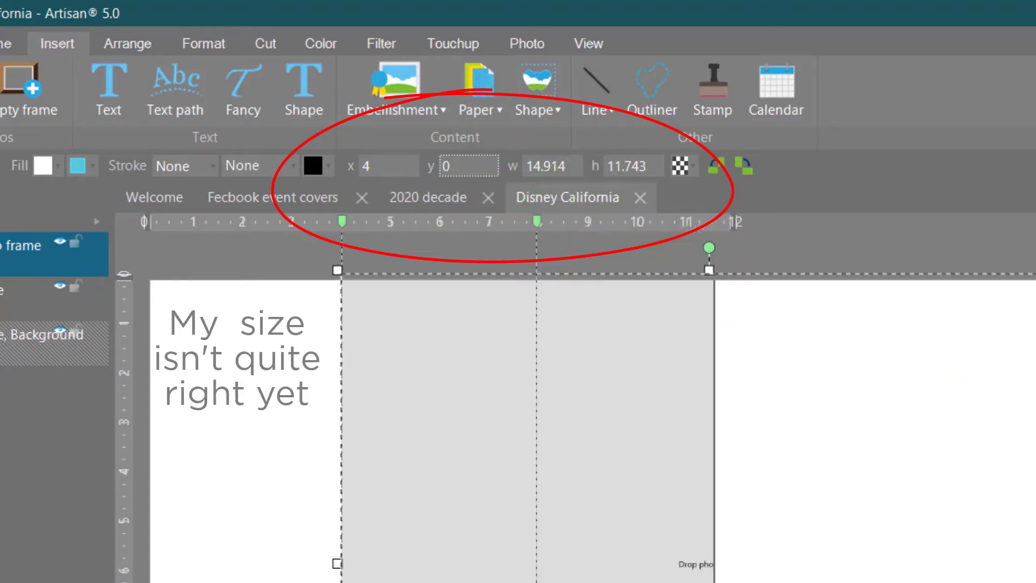
scroll(593, 404, "down", 6)
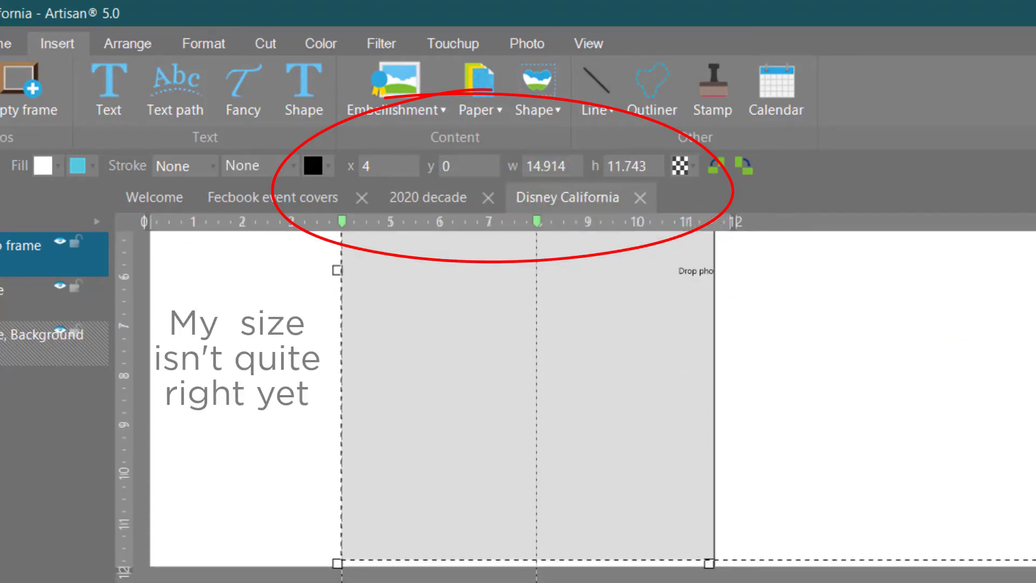
scroll(337, 493, "up", 6)
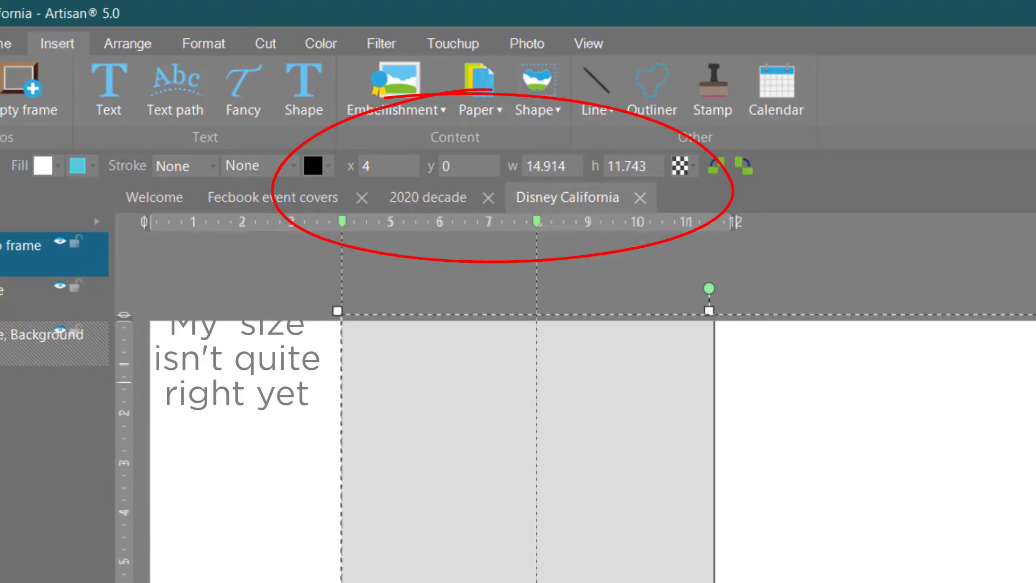
double_click(549, 166)
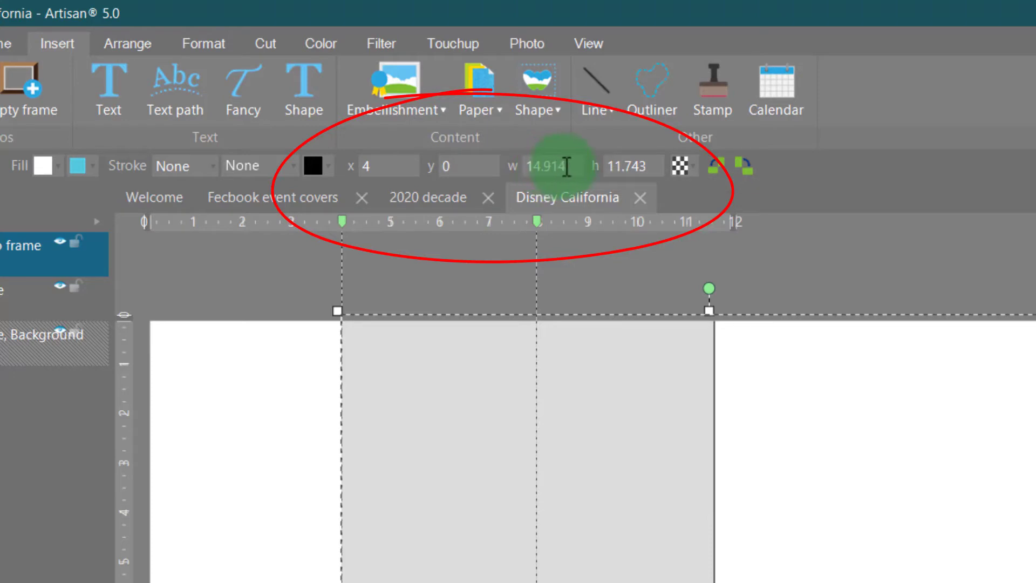
left_click_drag(548, 166, 522, 160)
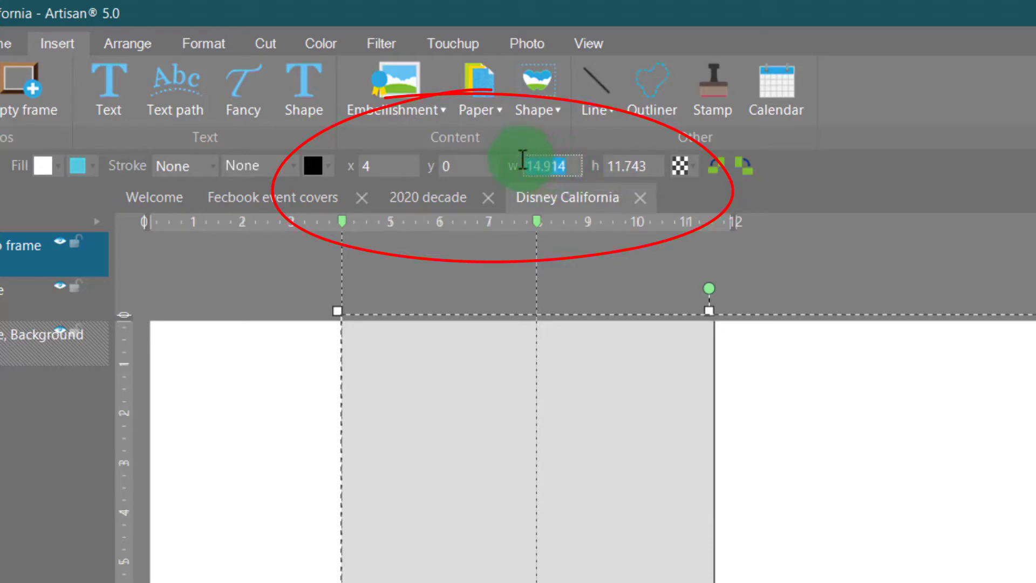
type("15")
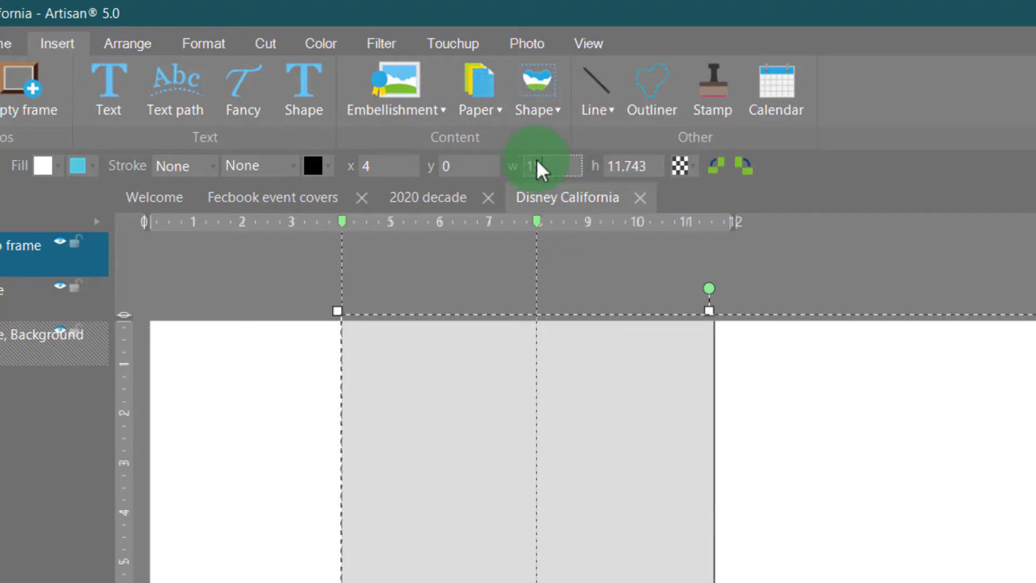
left_click(651, 167)
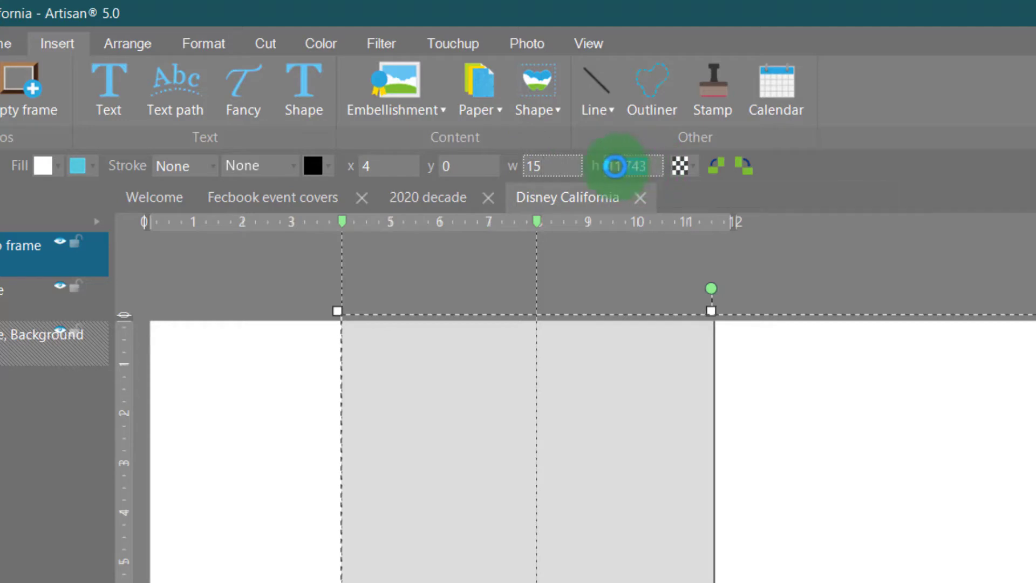
type("12")
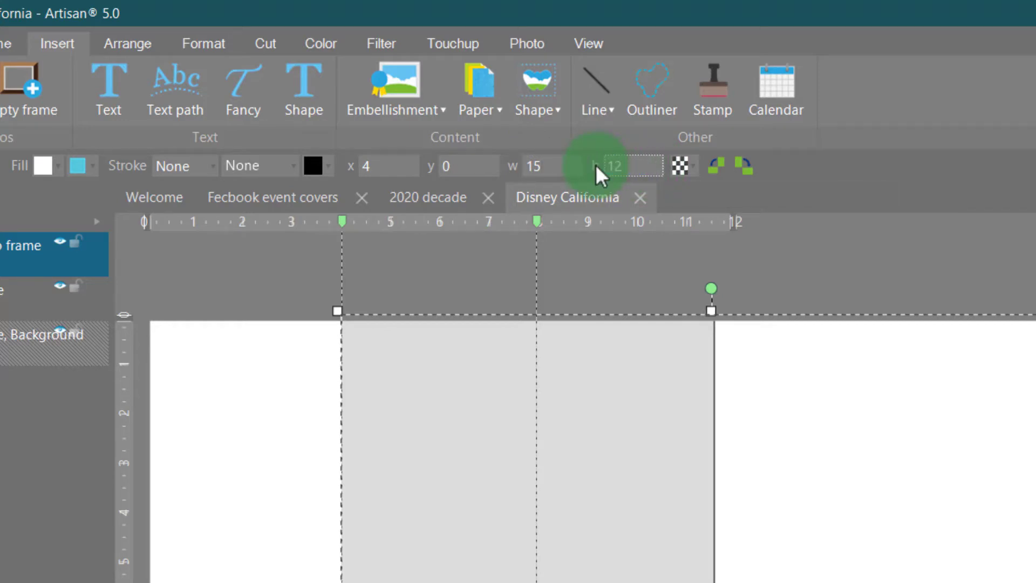
left_click(831, 190)
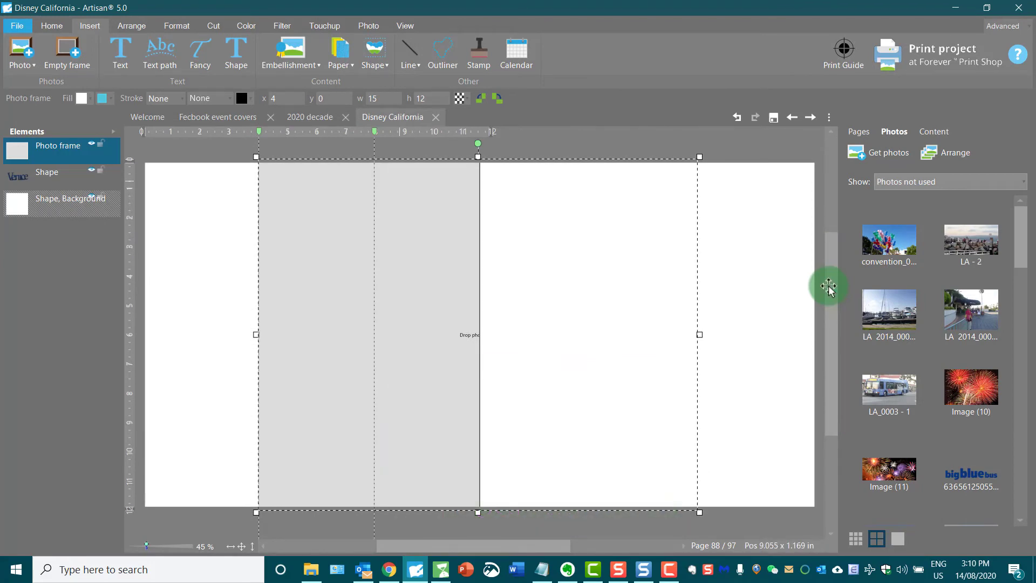
Step: Copy the empty photo frame and paste the duplicate onto the same left page
left_click(226, 241)
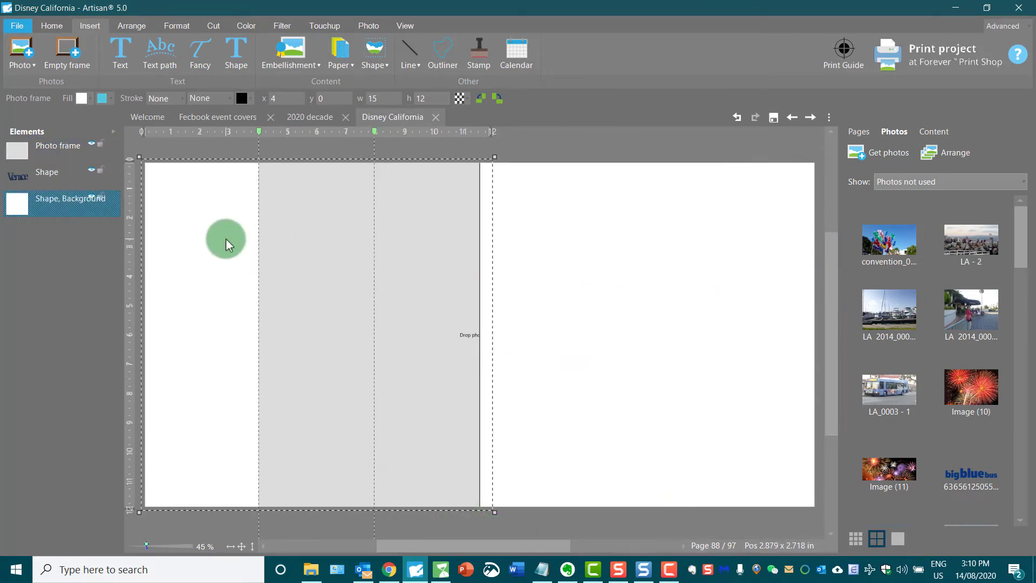
left_click(285, 249)
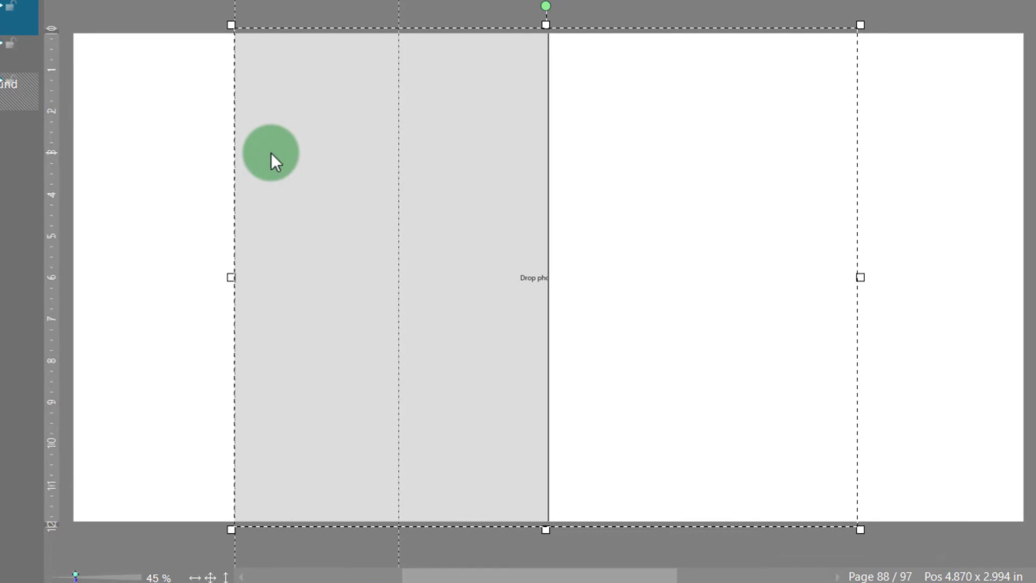
right_click(271, 153)
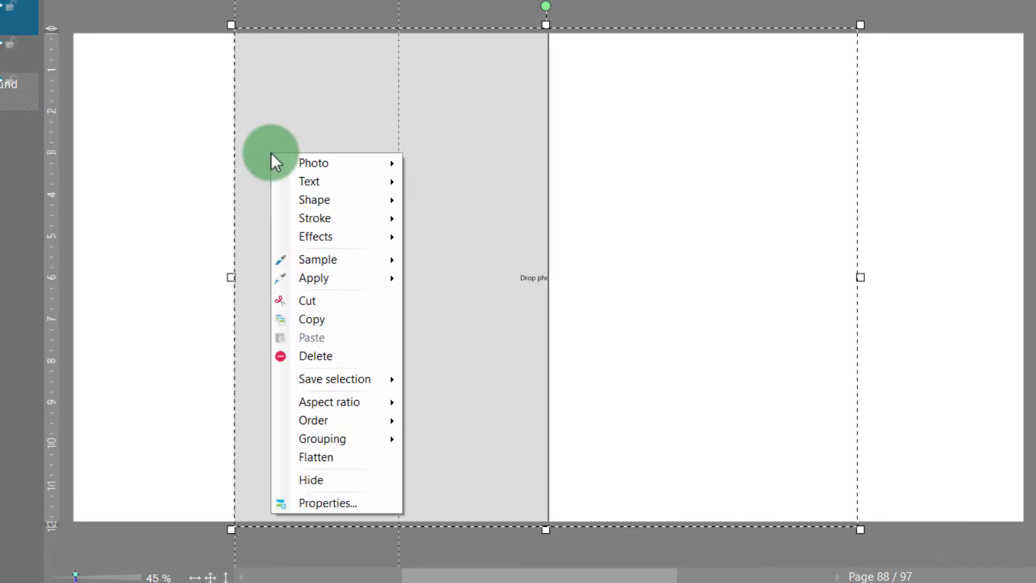
left_click(322, 319)
right_click(174, 271)
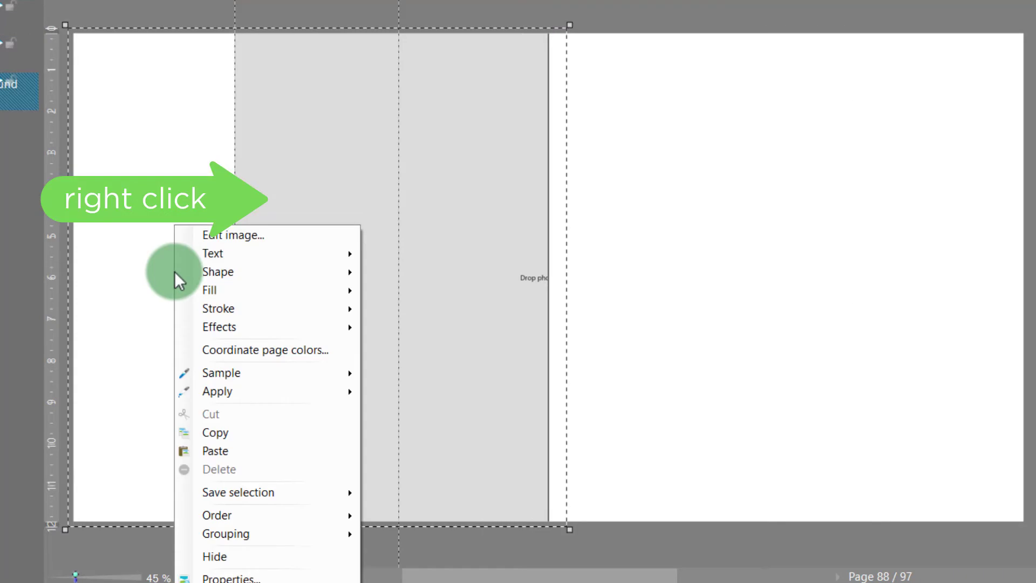
left_click(207, 451)
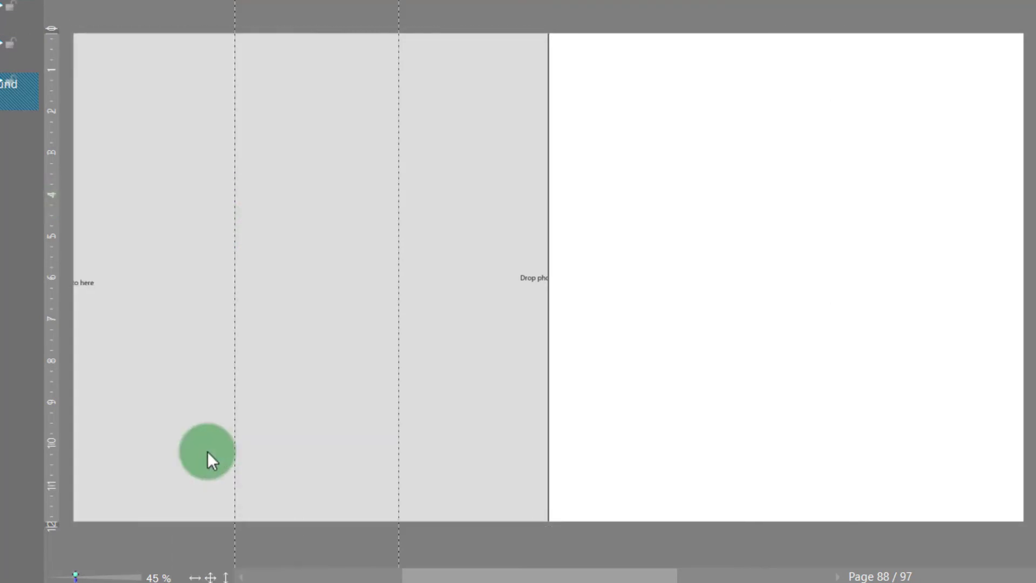
Step: Move the duplicate photo frame right to the first vertical guide at x 4 and set its y position to 0
left_click(185, 341)
left_click_drag(148, 158, 386, 158)
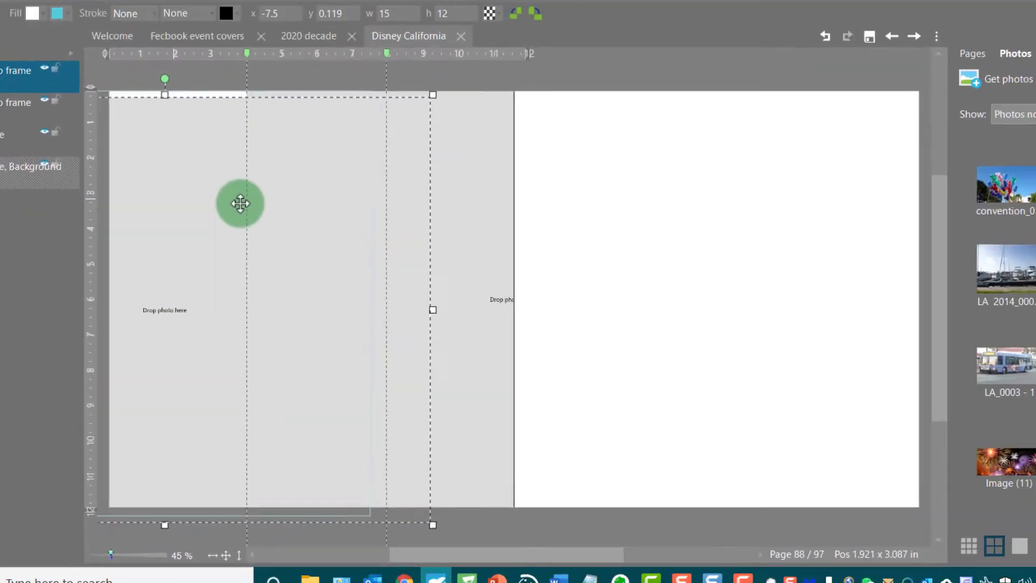
left_click_drag(362, 236, 359, 213)
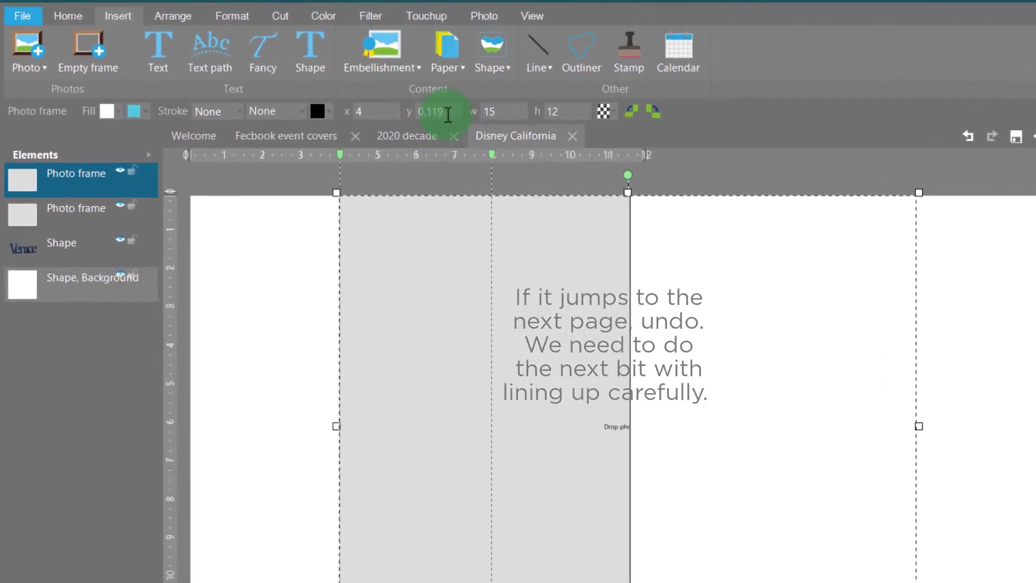
left_click(443, 113)
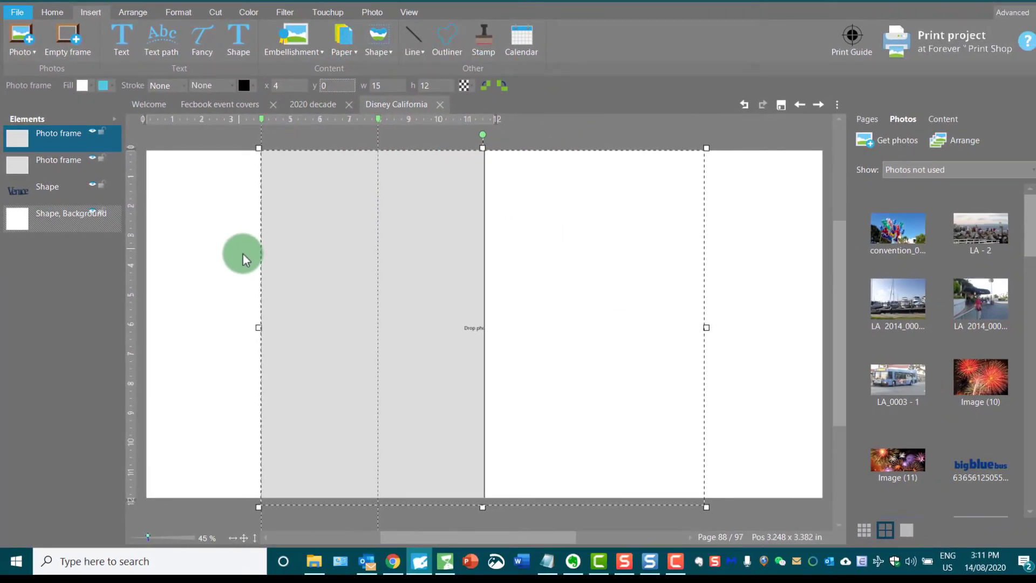
Step: Transfer the duplicate photo frame to the facing right page by shifting it slightly right and back to its starting place at the guide
left_click(766, 324)
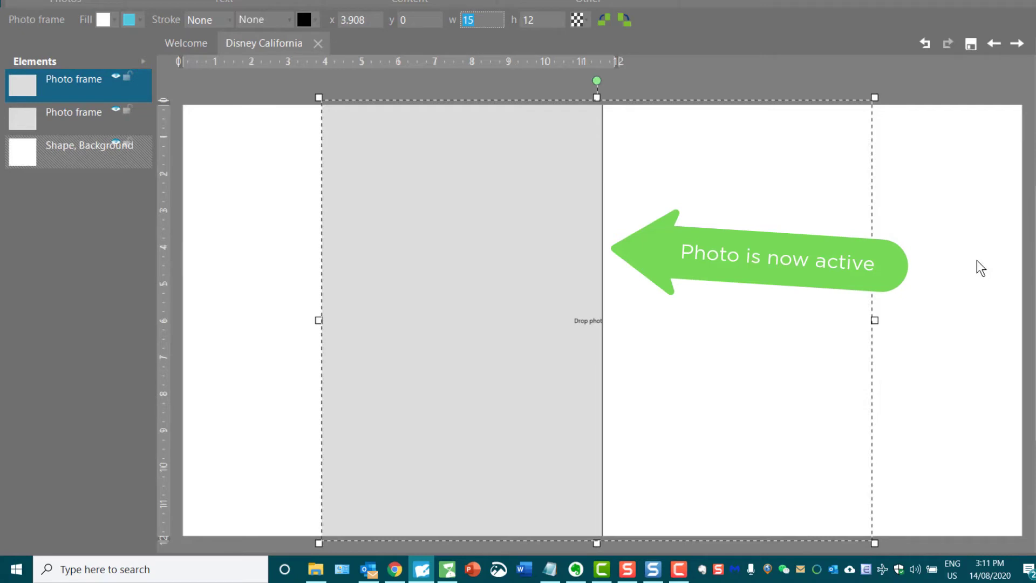
left_click(261, 278)
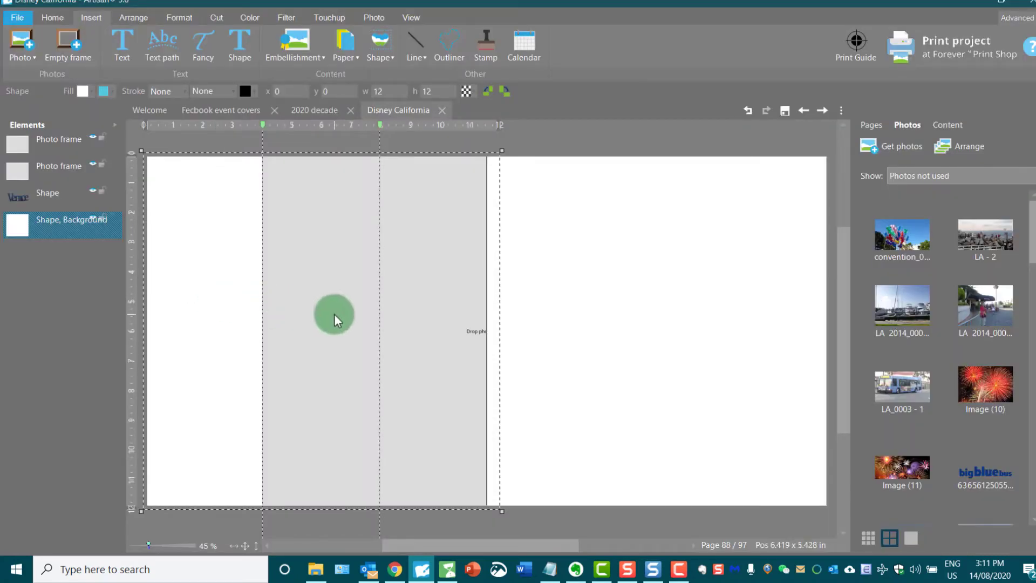
left_click(335, 314)
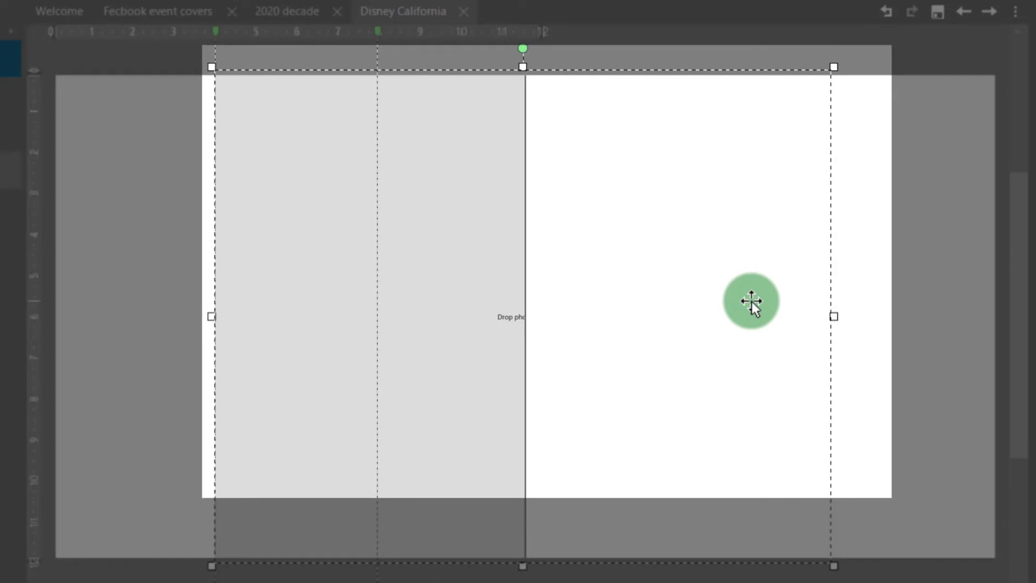
left_click_drag(752, 301, 803, 298)
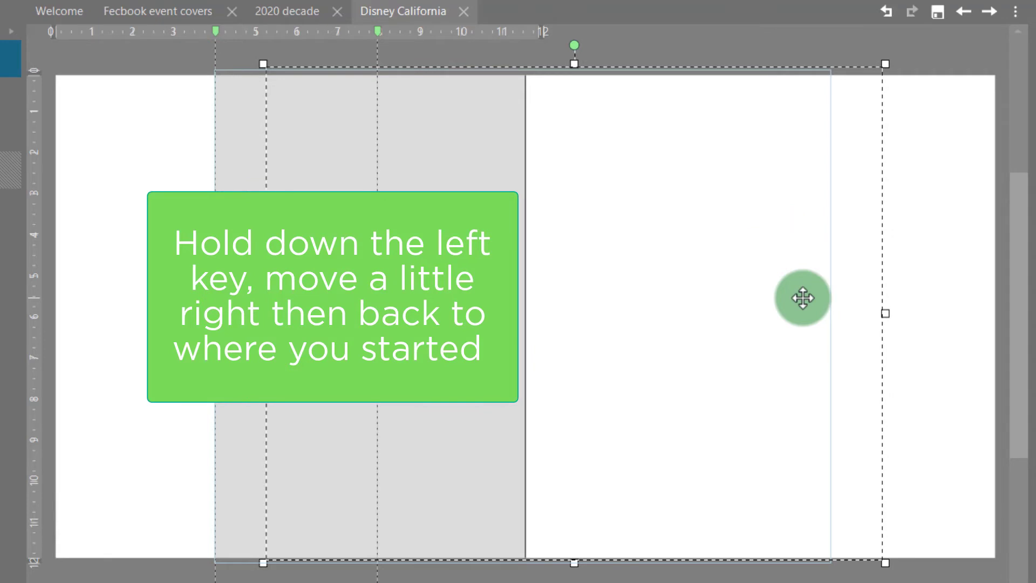
left_click_drag(803, 298, 753, 301)
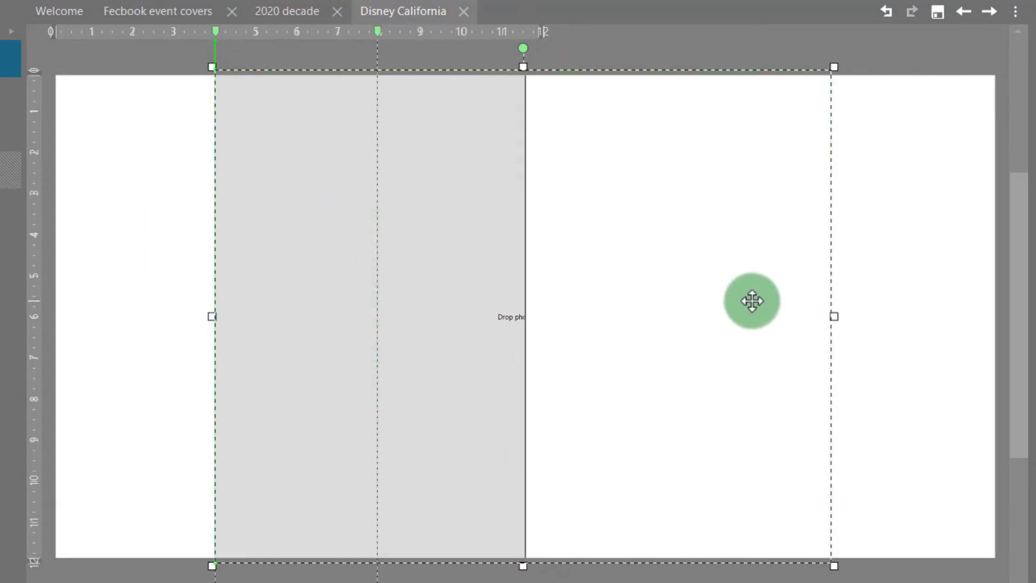
left_click_drag(752, 300, 753, 301)
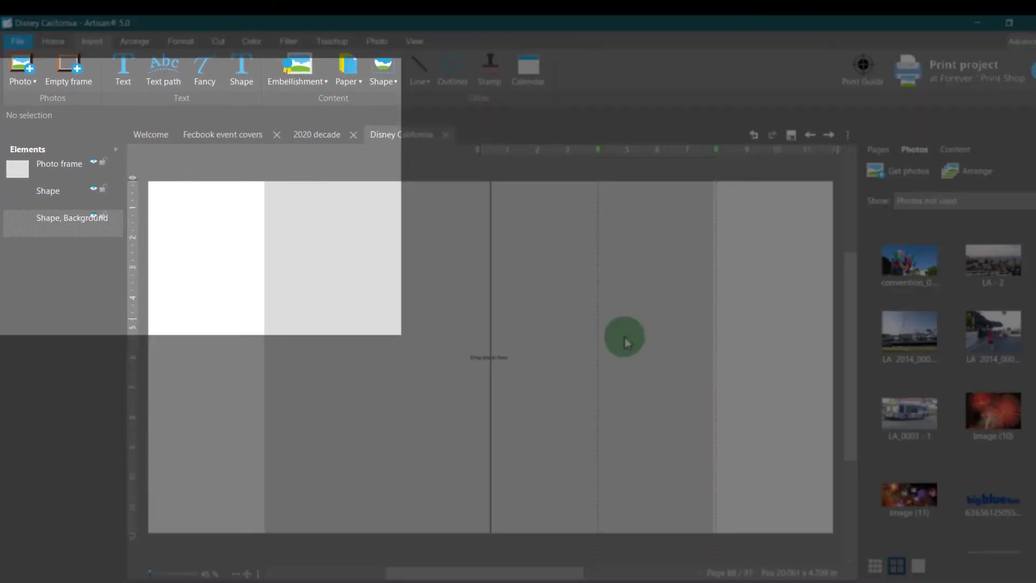
left_click(206, 405)
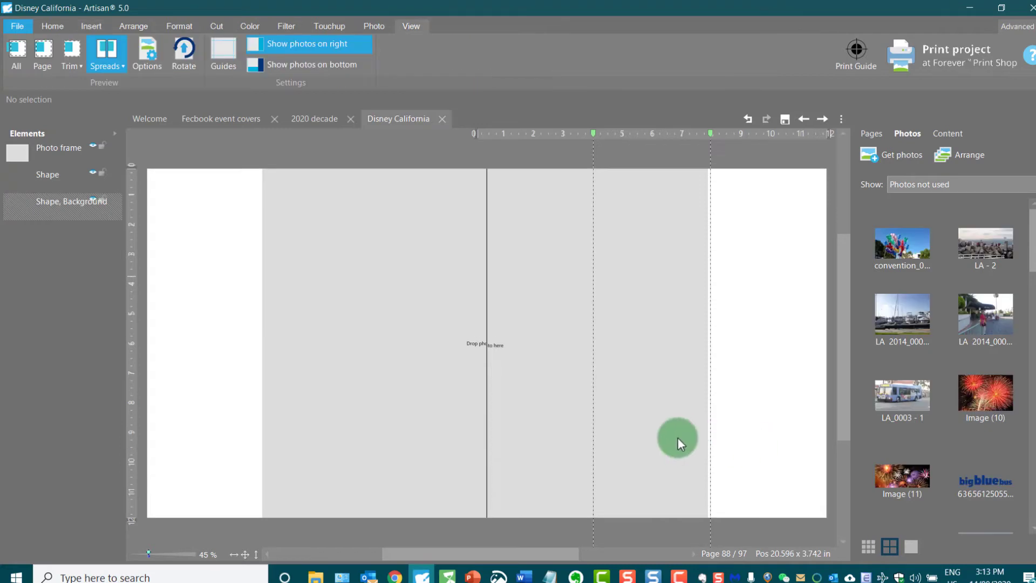
Step: Correct the right page frame's y position so it lines up with the left page frame, and save the project
left_click(652, 435)
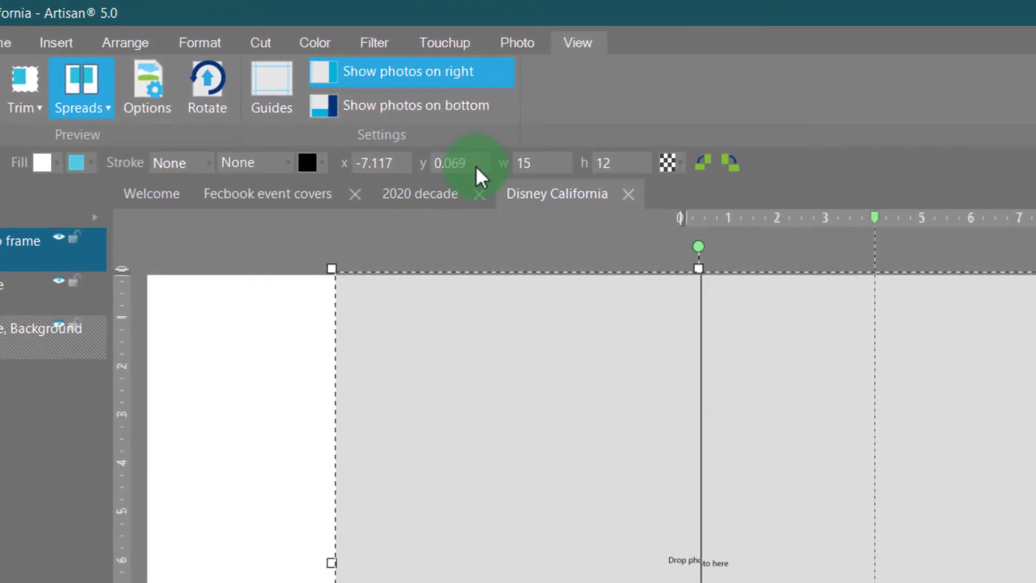
left_click_drag(475, 167, 416, 165)
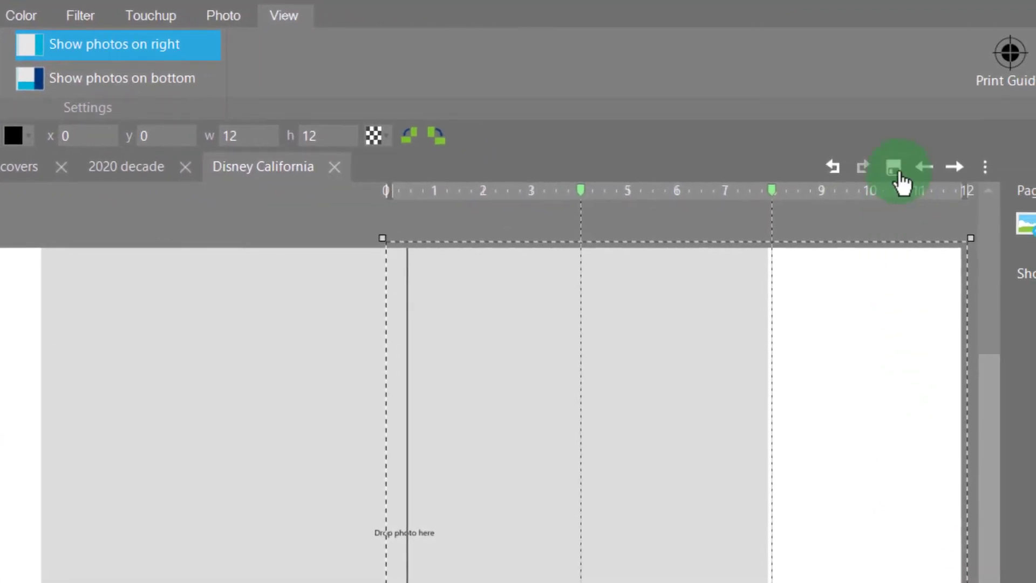
left_click(898, 174)
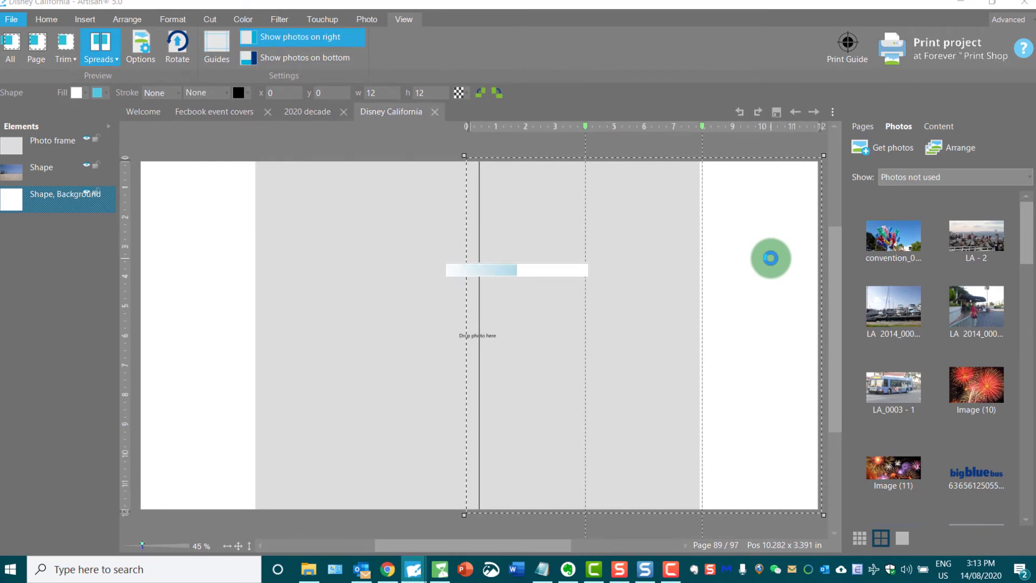
Step: Find the beach photo LA 2014 - 10 among the unused photos and place it in the left page's photo frame
left_click_drag(1025, 238, 1026, 362)
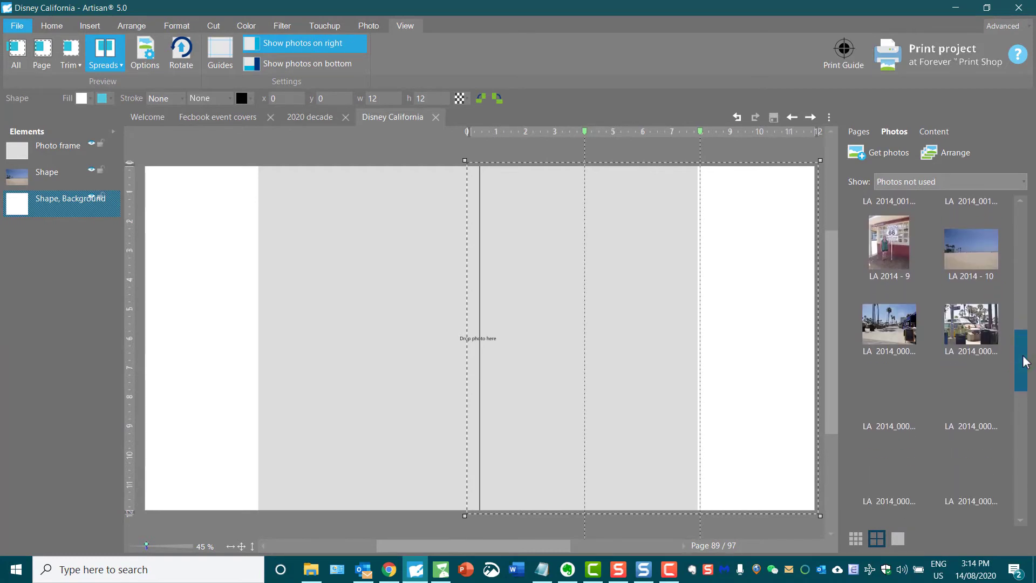
left_click(964, 245)
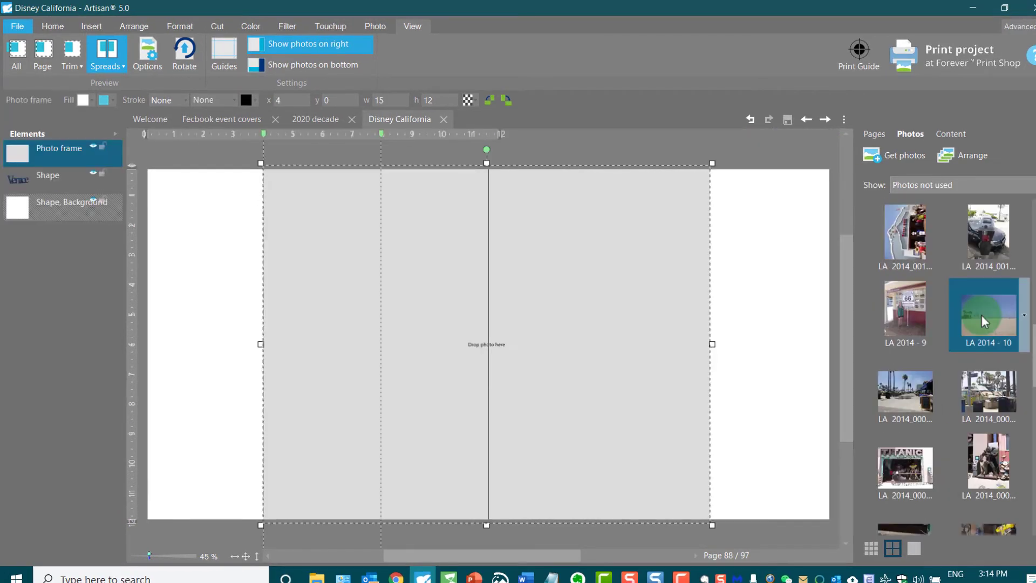
left_click_drag(981, 315, 652, 338)
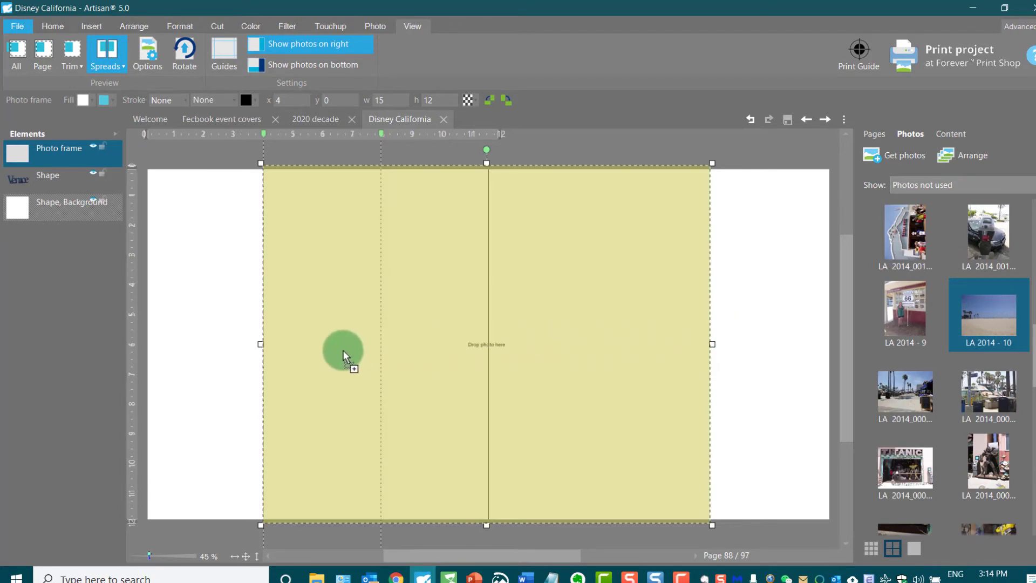
left_click_drag(341, 350, 341, 350)
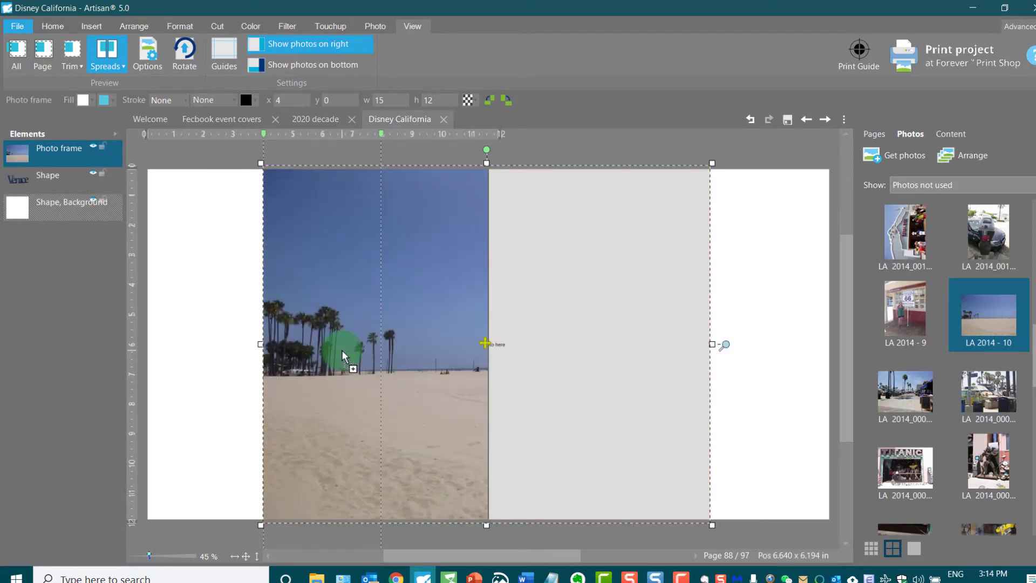
Step: List the photos already used and place LA 2014 - 10 in the right page's empty photo frame as well
left_click(740, 306)
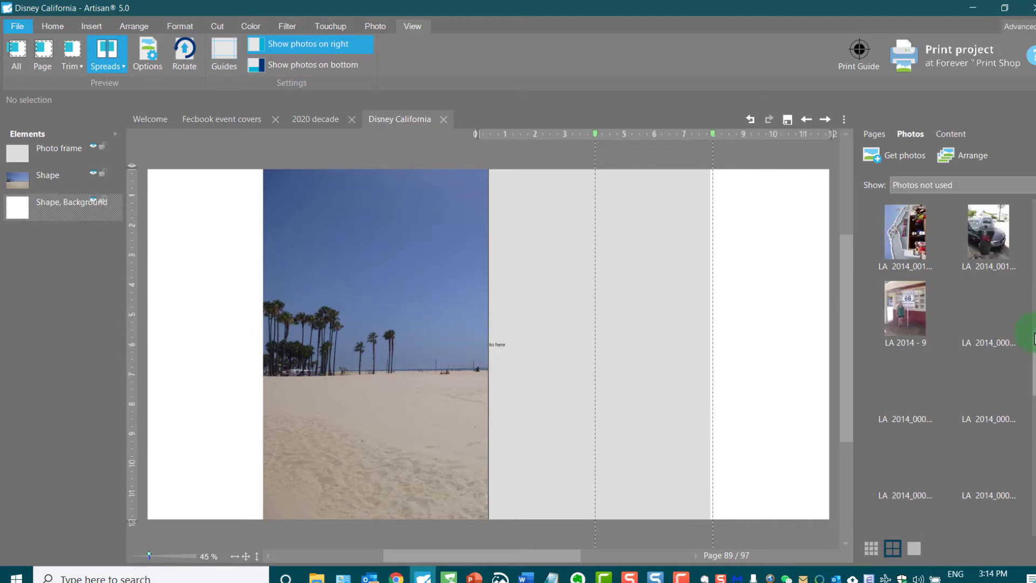
left_click(924, 180)
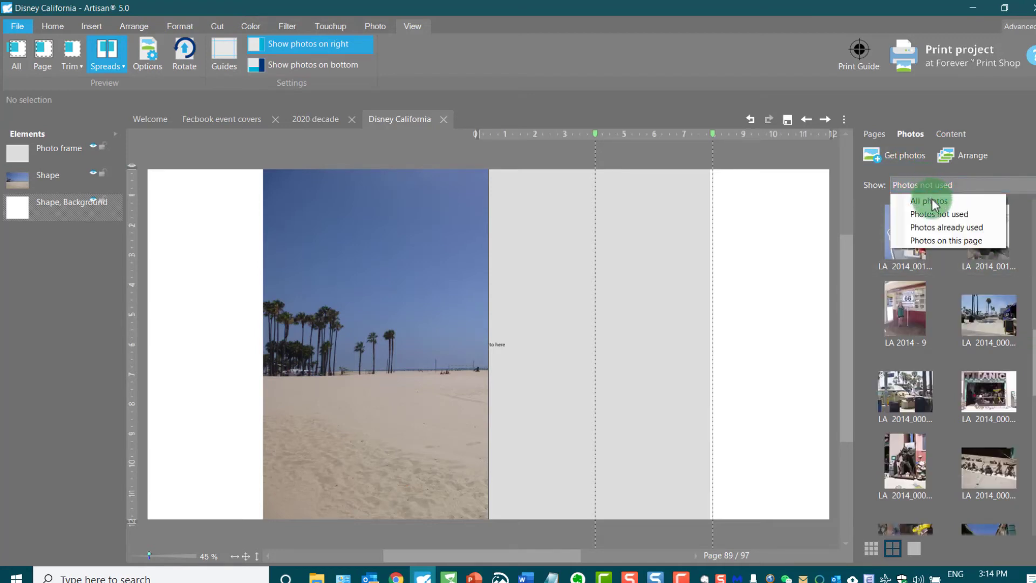
left_click(931, 198)
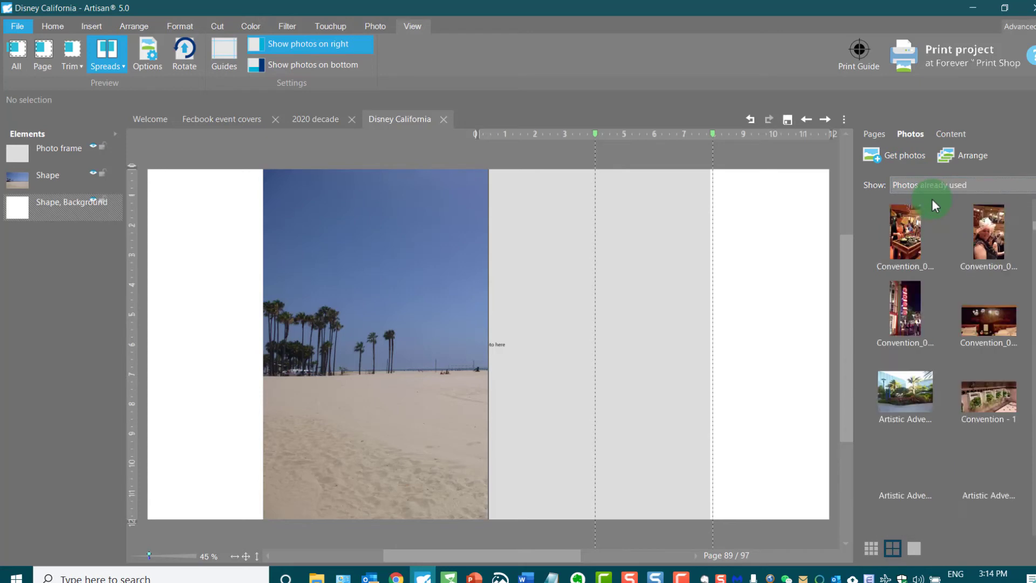
left_click_drag(1034, 222, 1035, 542)
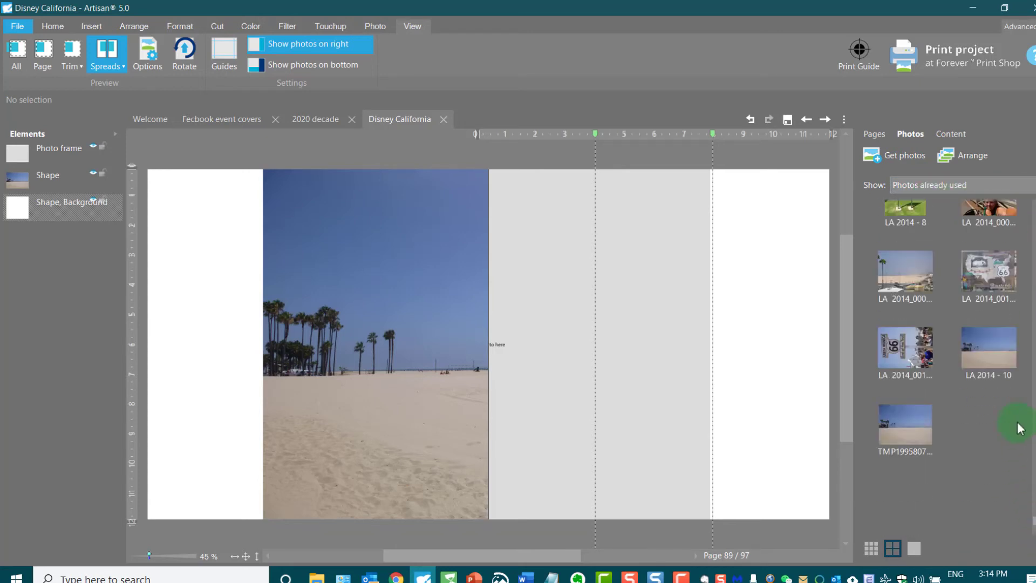
left_click_drag(995, 348, 678, 325)
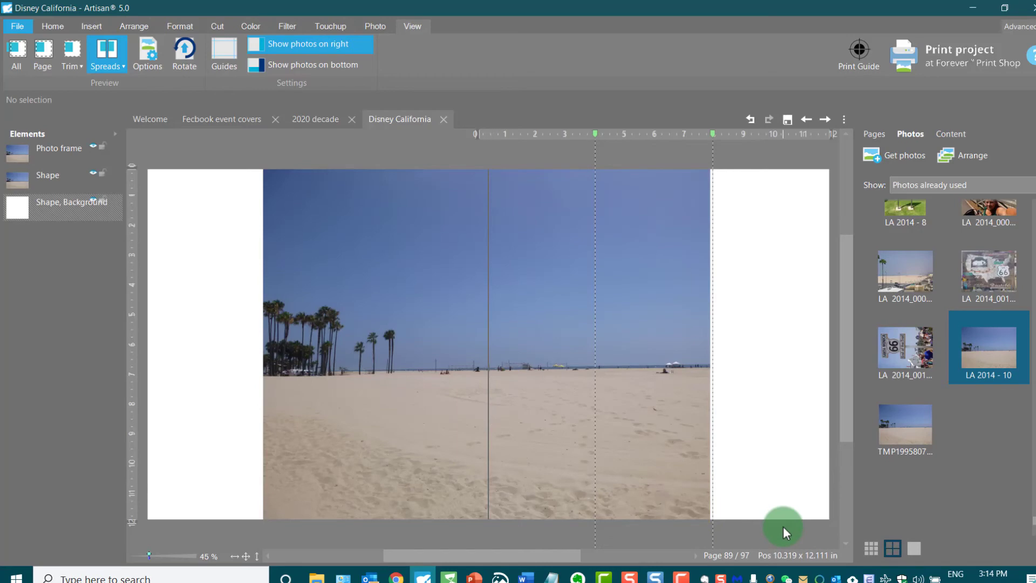